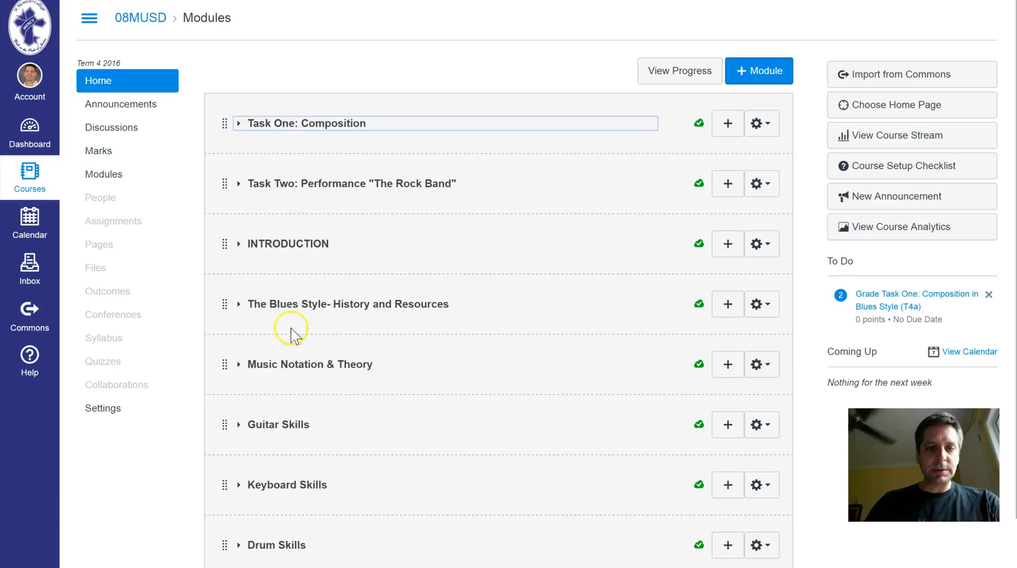
# - Move the INTRODUCTION module to the first place in the module list and expand it
pyautogui.click(225, 248)
pyautogui.moveTo(226, 249); pyautogui.dragTo(220, 102)
pyautogui.click(239, 124)
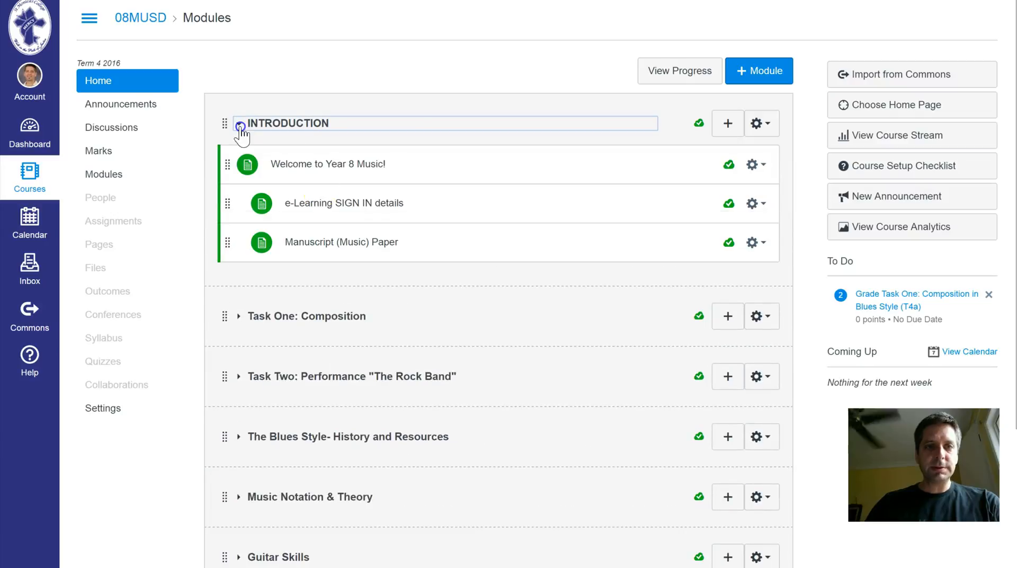
# - Collapse the INTRODUCTION module and move it back between Task Two and The Blues Style modules
pyautogui.click(240, 126)
pyautogui.moveTo(224, 126); pyautogui.dragTo(220, 268)
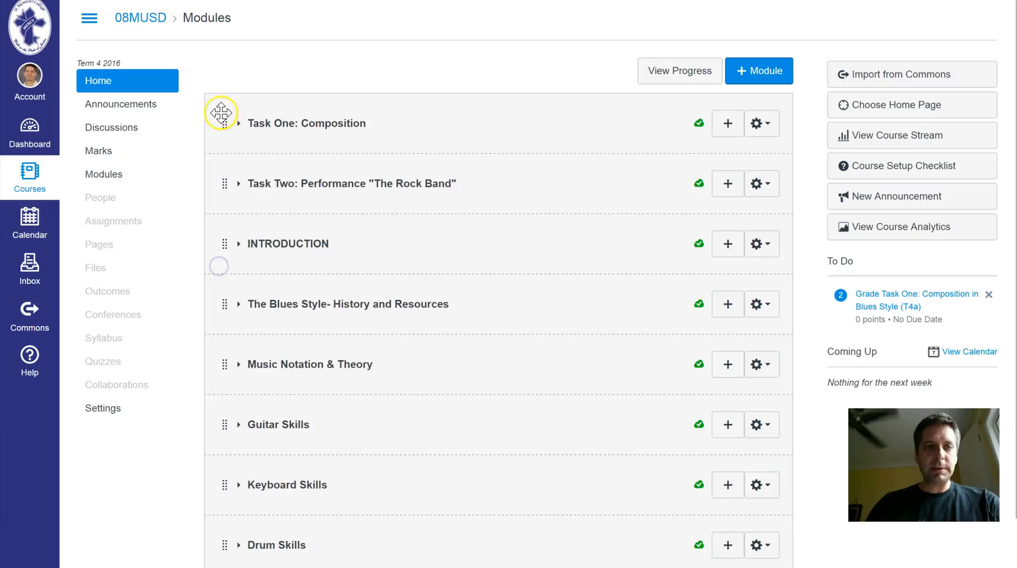
# - Expand The Blues Style- History and Resources module to view its items, and collapse it again
pyautogui.click(239, 306)
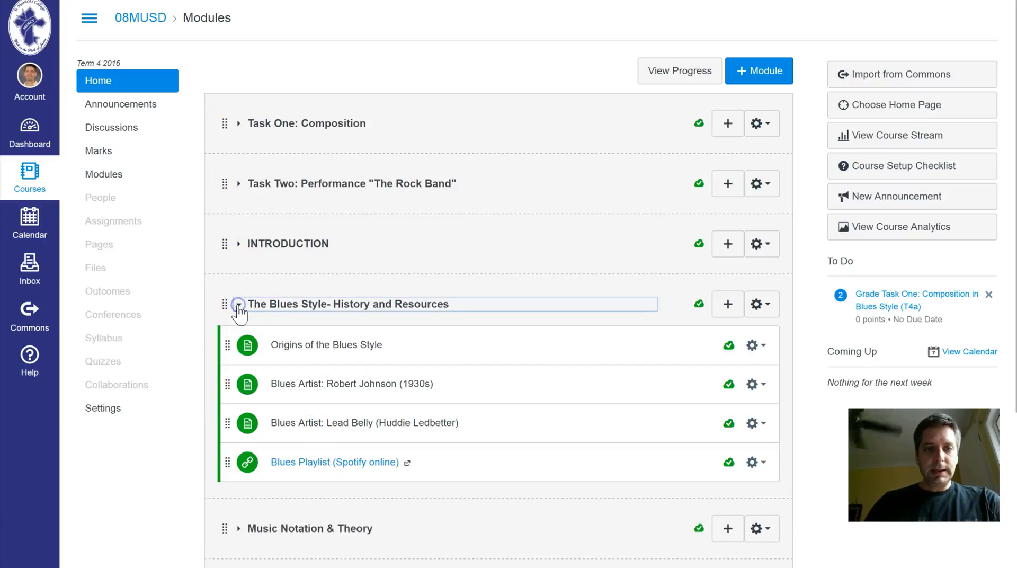
pyautogui.click(239, 307)
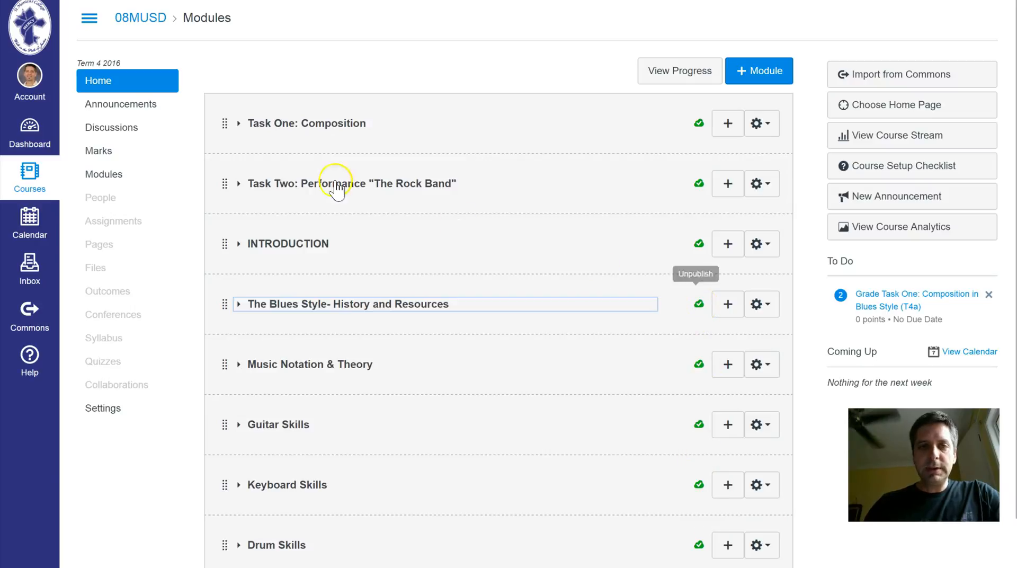
# - Expand the Task One: Composition module and review the item types that can be added to it, without adding anything
pyautogui.click(239, 123)
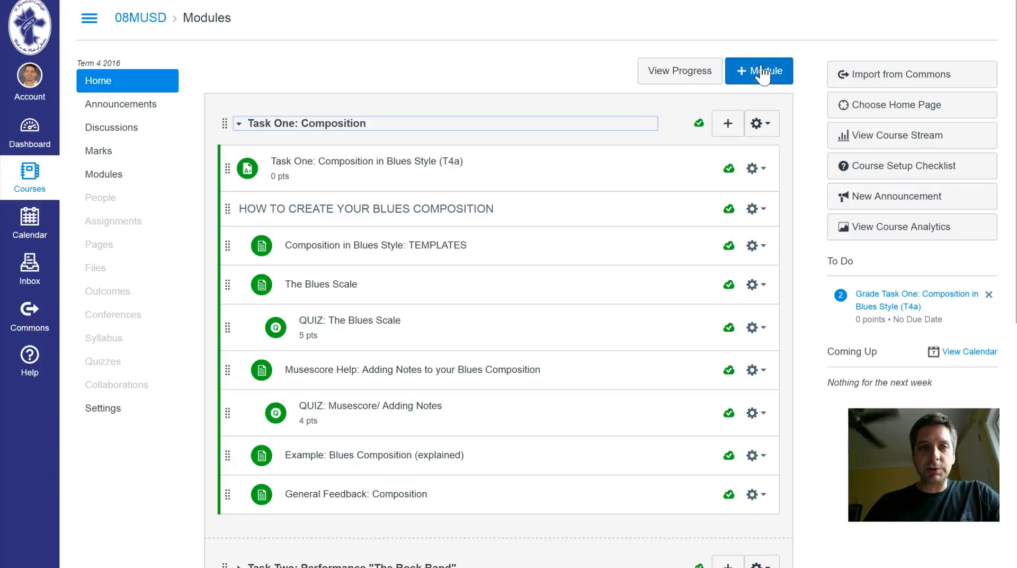
pyautogui.click(728, 124)
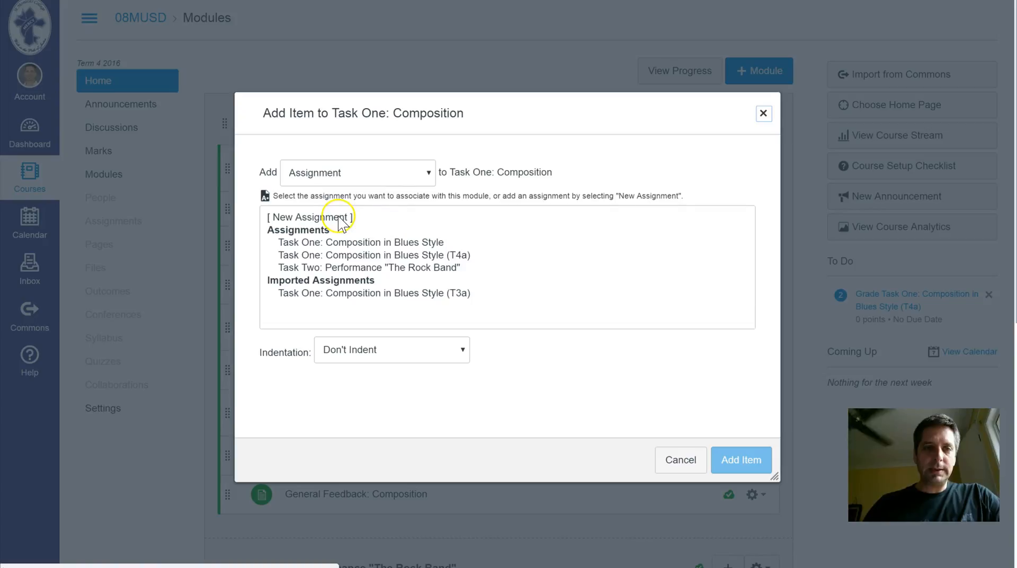
pyautogui.click(431, 173)
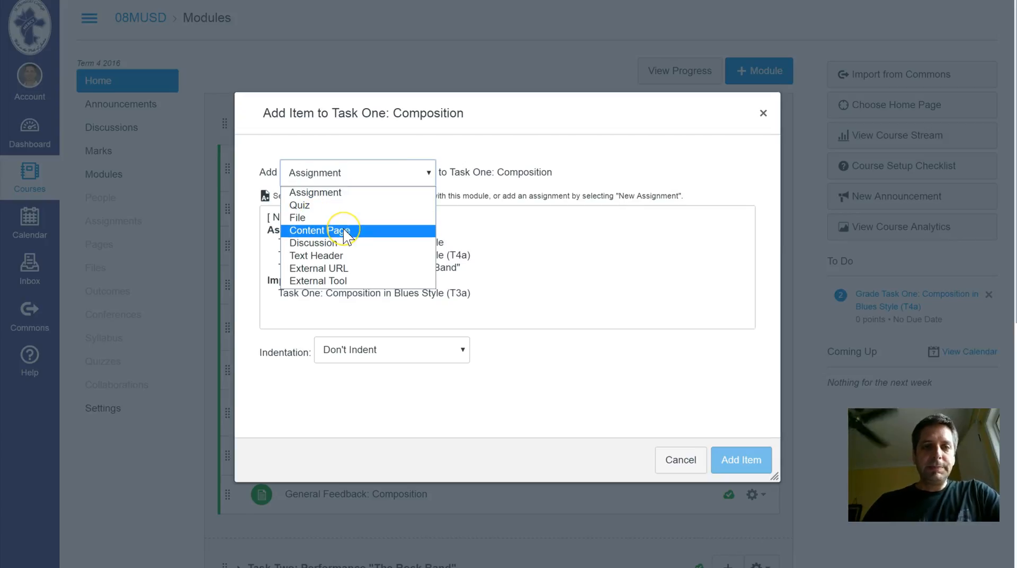
pyautogui.click(342, 249)
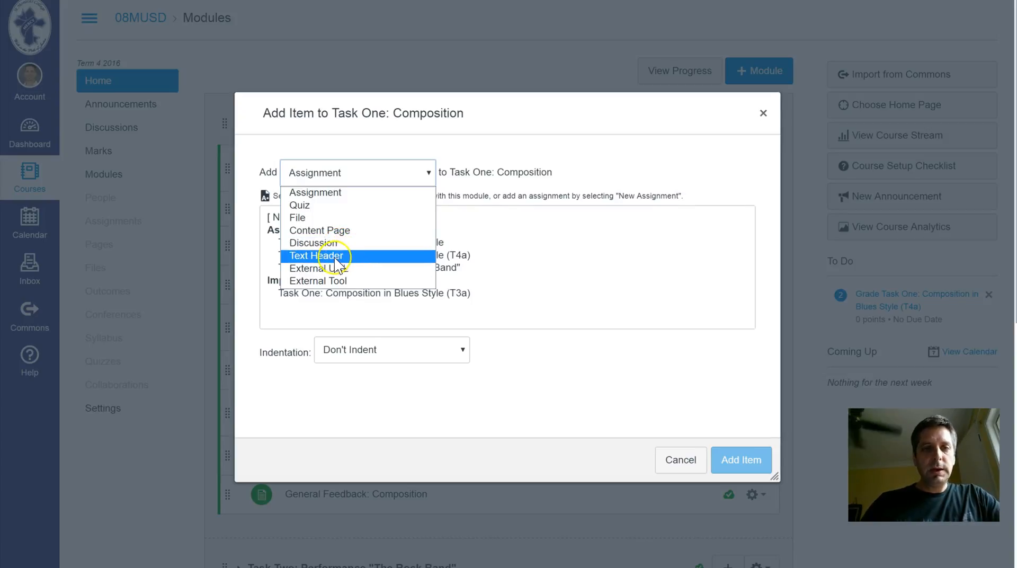
pyautogui.click(764, 115)
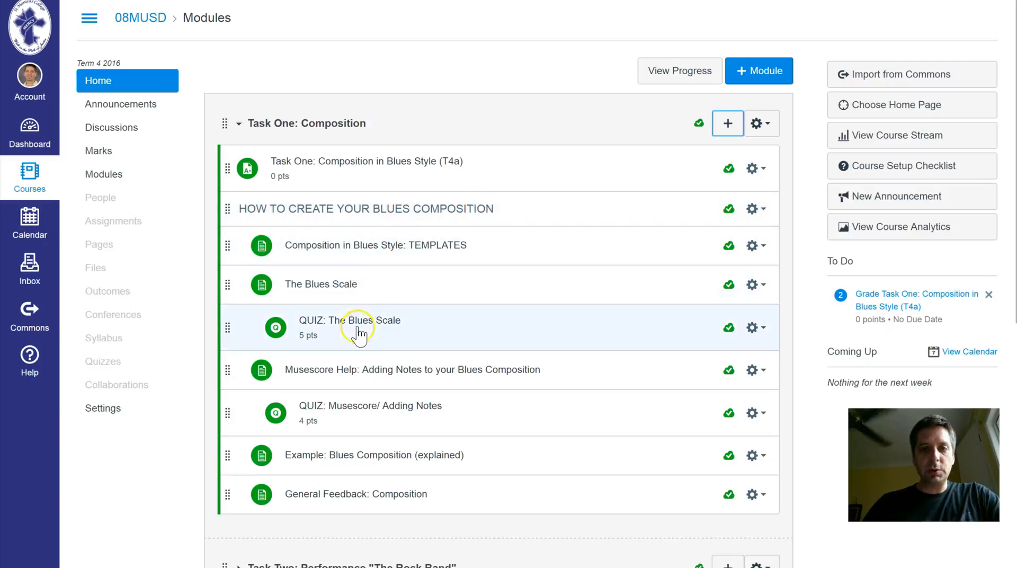
# - Review the available actions for the Composition in Blues Style: TEMPLATES item, including Move to and Remove
pyautogui.click(765, 248)
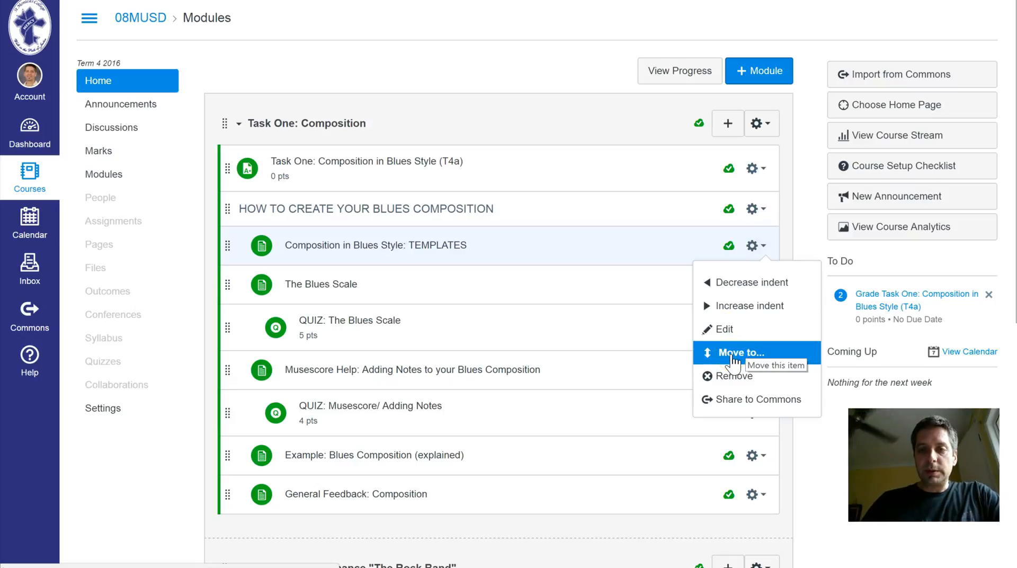
pyautogui.click(721, 377)
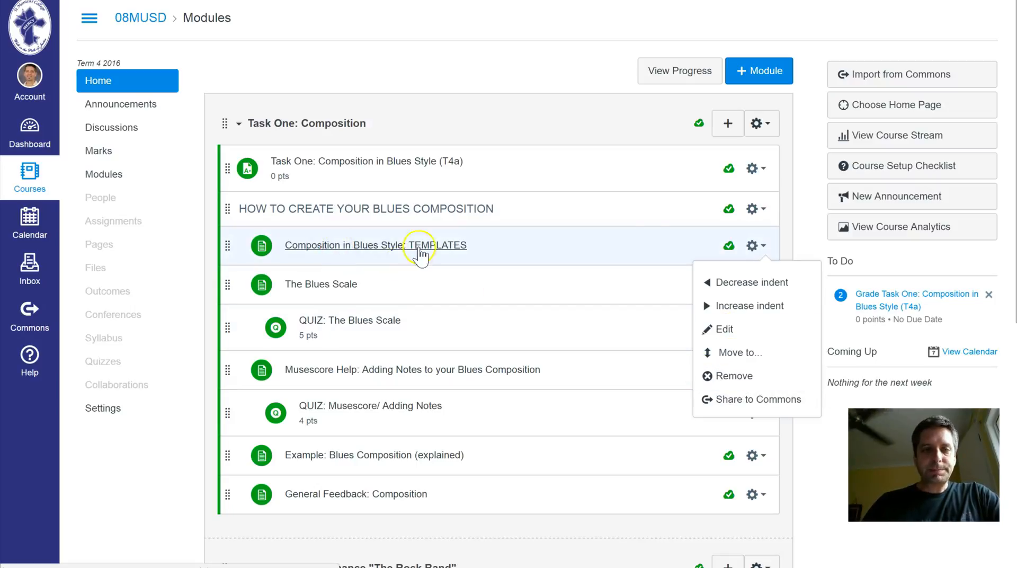
# - Start adding an item of type External Tool to the Task One: Composition module
pyautogui.click(728, 123)
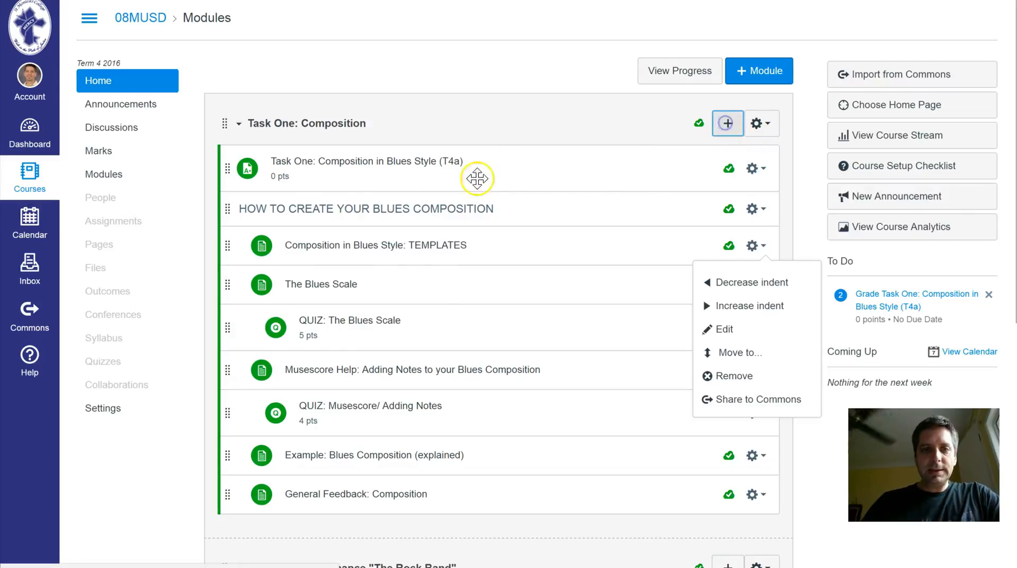
pyautogui.click(401, 171)
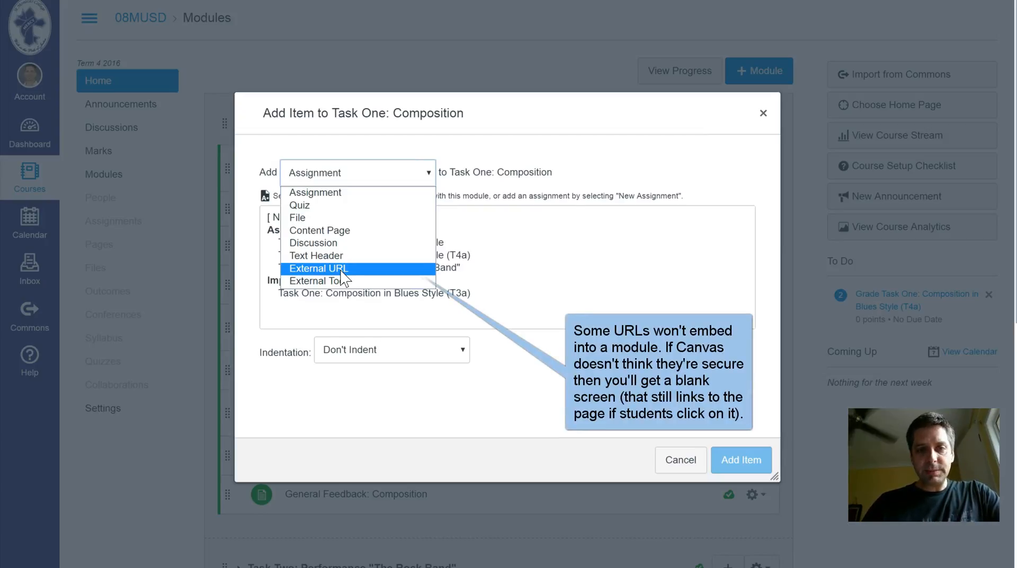
pyautogui.click(338, 272)
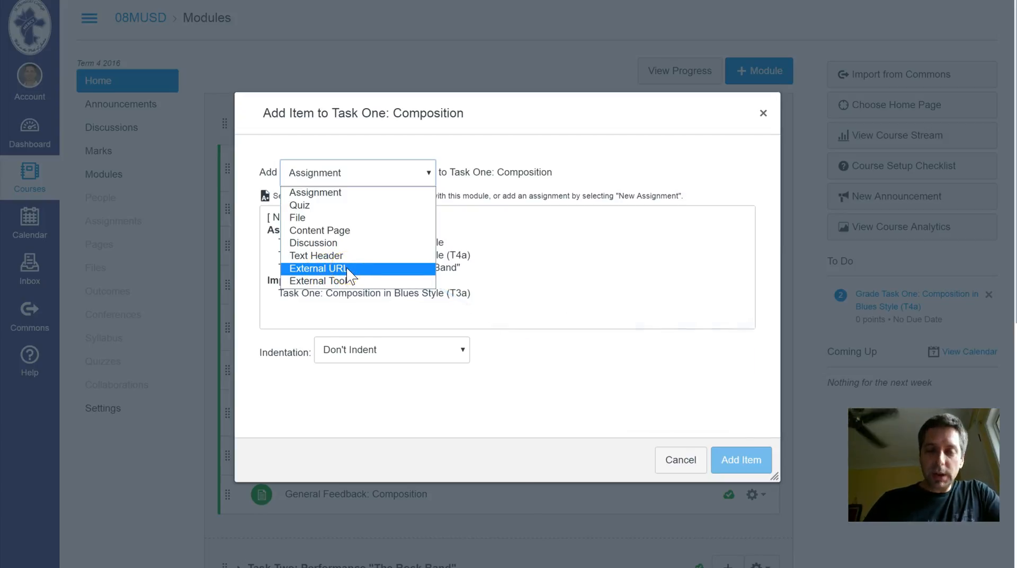
pyautogui.click(347, 269)
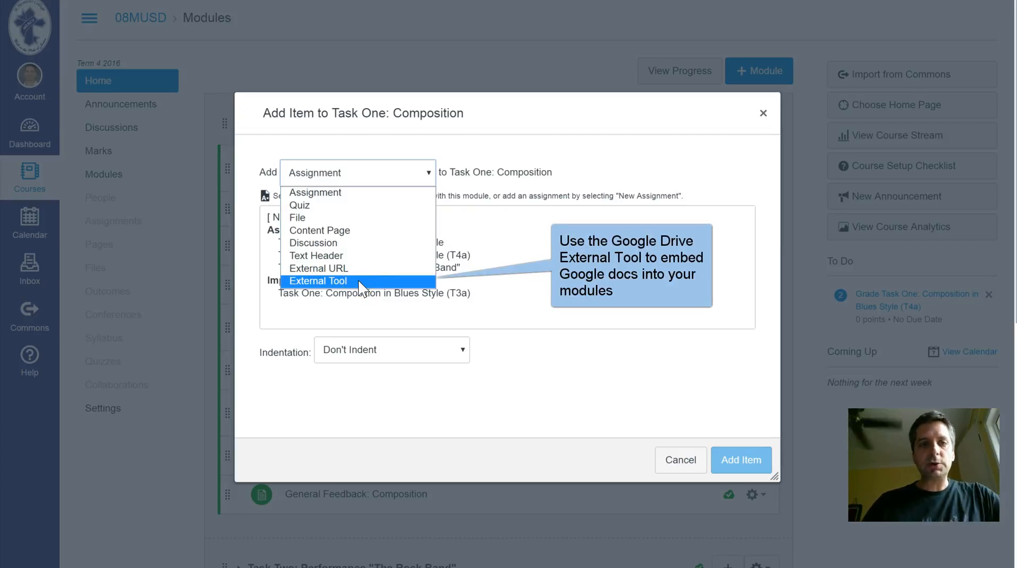
pyautogui.click(335, 282)
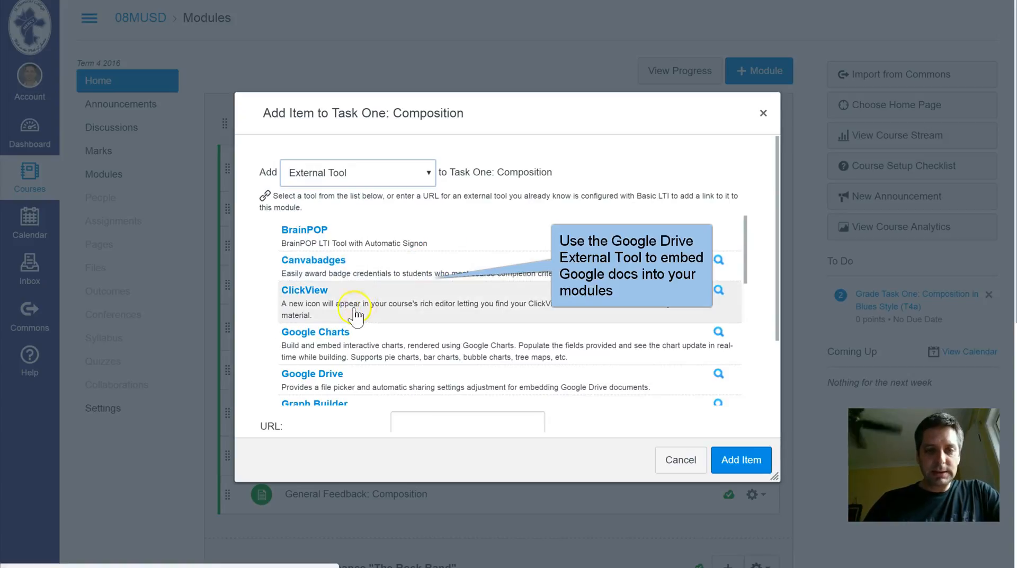
# - Open the Google Drive file picker with the school account and close it without selecting a file
pyautogui.scroll(-2, 374, 333)
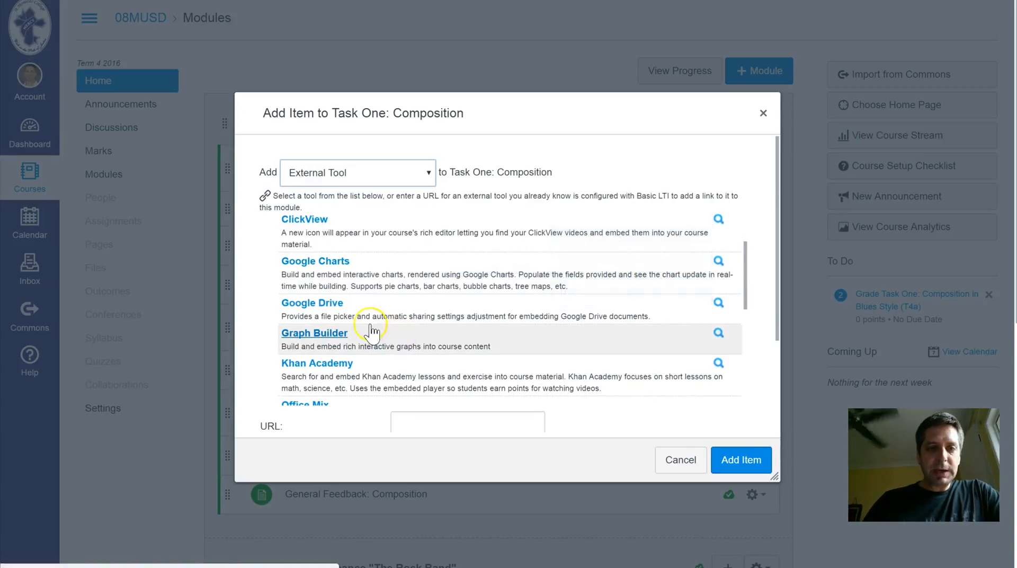
pyautogui.click(331, 304)
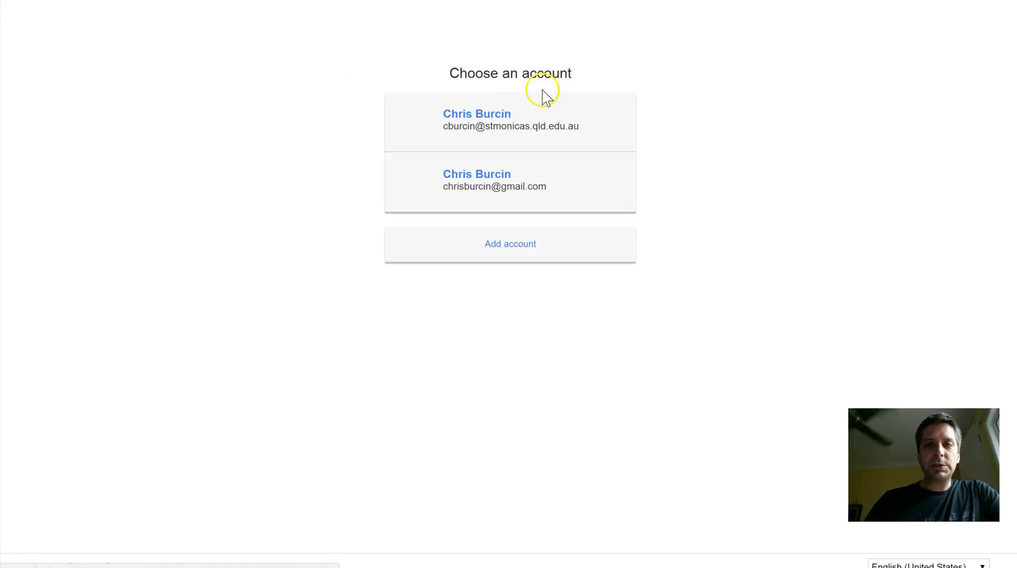
pyautogui.click(473, 139)
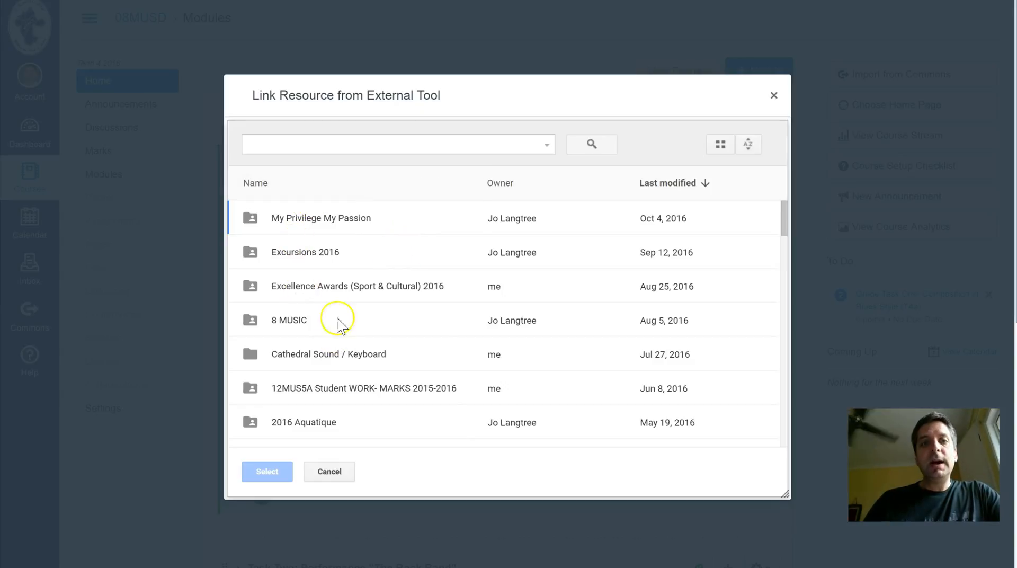
pyautogui.click(330, 472)
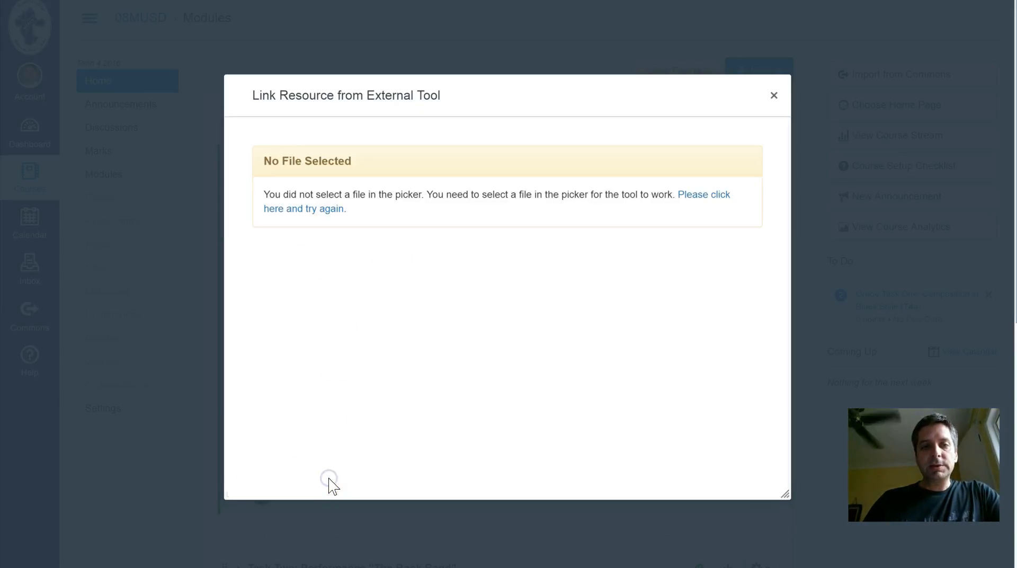
pyautogui.click(775, 96)
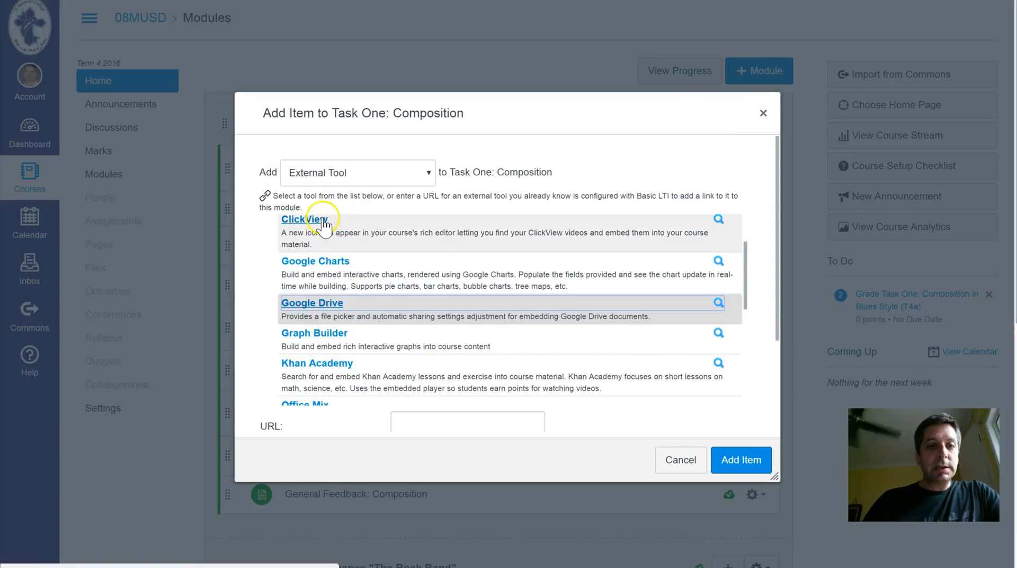
# - Look through the list of available external tools and cancel adding an item to Task One: Composition
pyautogui.scroll(-1, 370, 341)
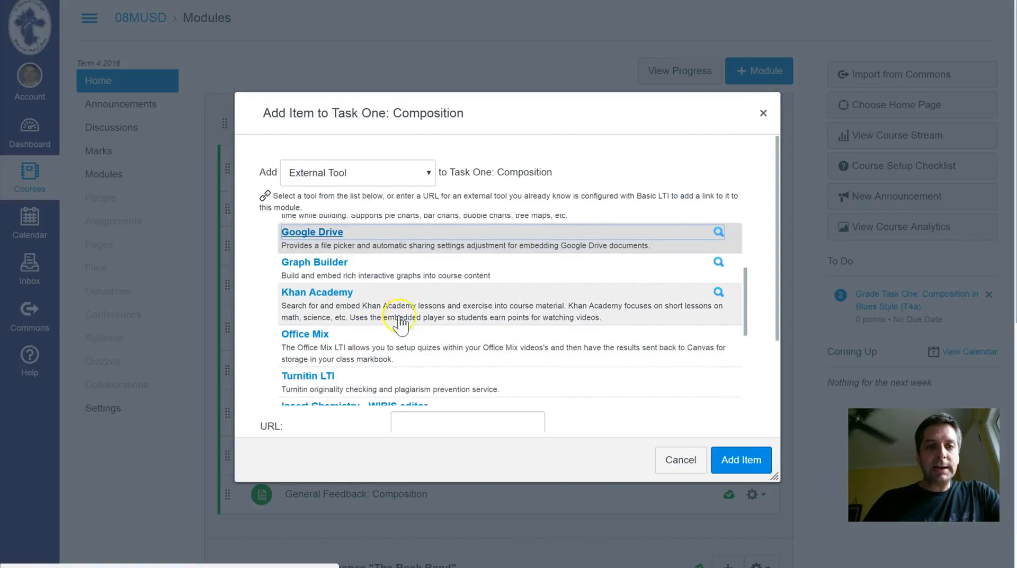
pyautogui.scroll(-1, 404, 300)
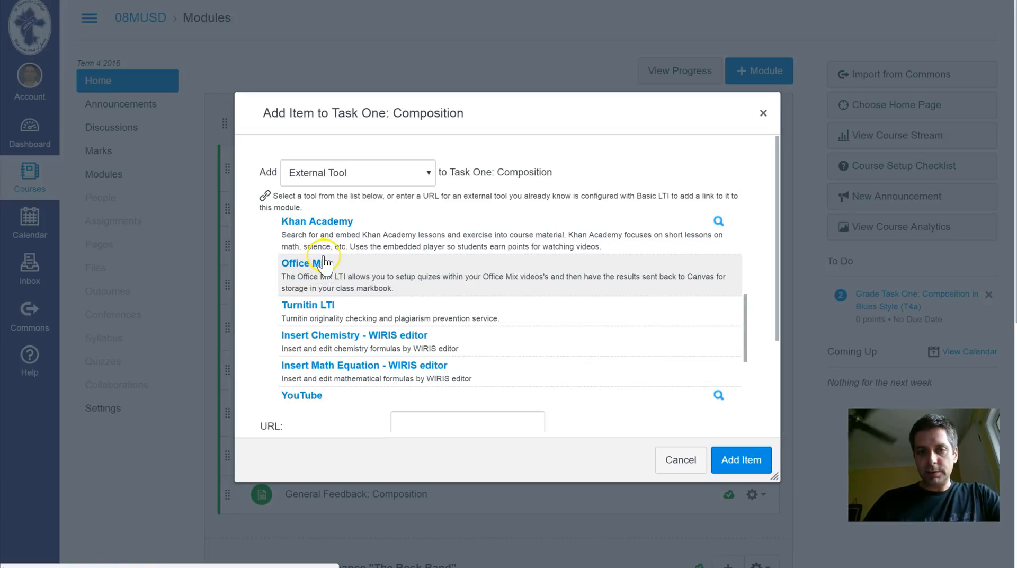
pyautogui.scroll(-2, 440, 270)
pyautogui.scroll(-1, 456, 281)
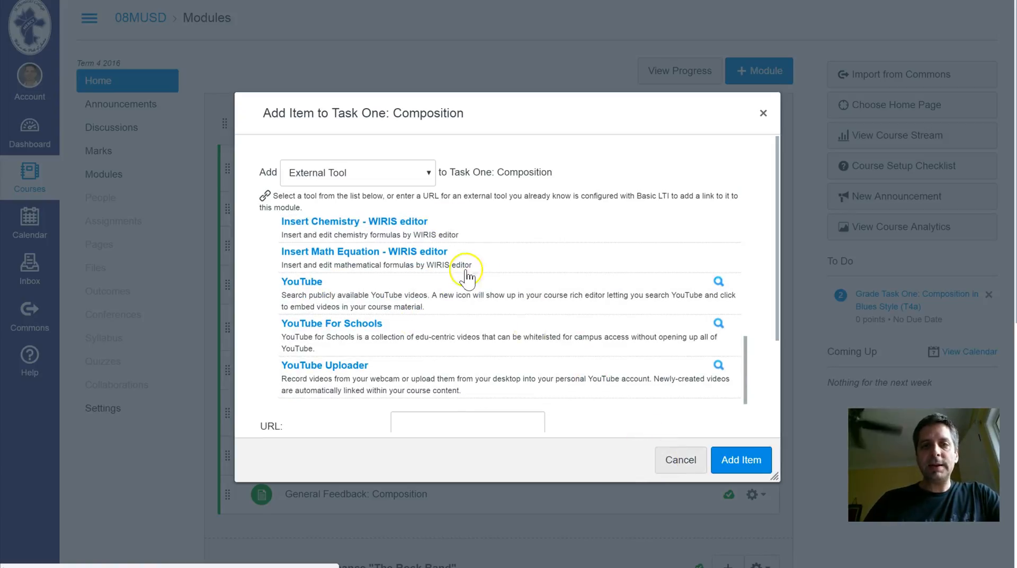
pyautogui.scroll(5, 438, 275)
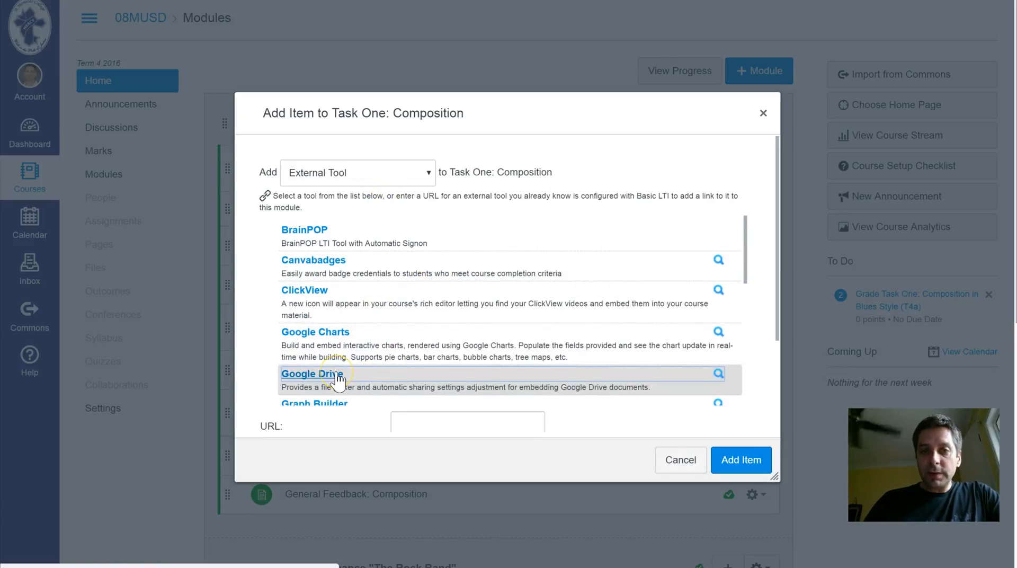
pyautogui.click(420, 172)
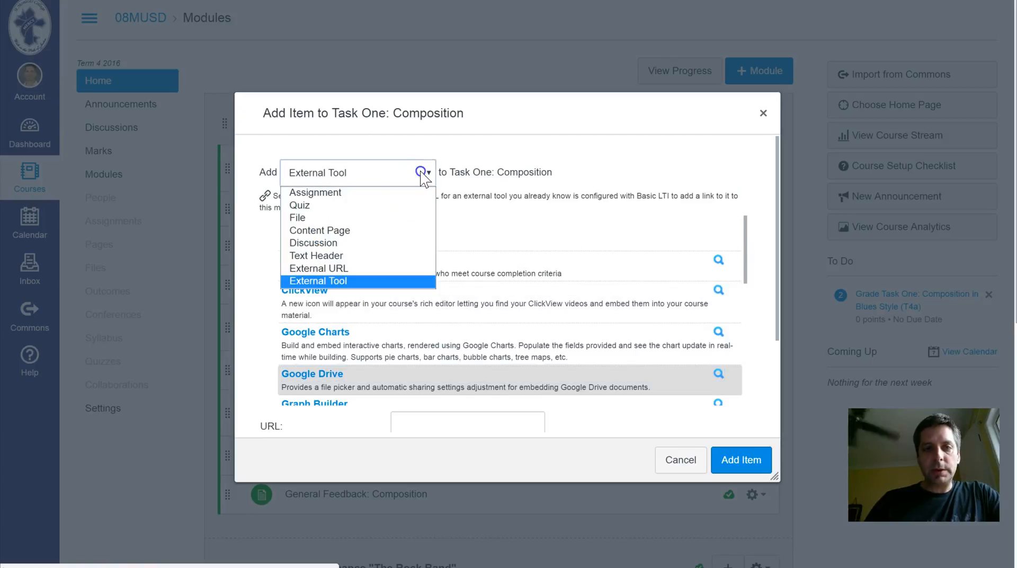
pyautogui.click(420, 172)
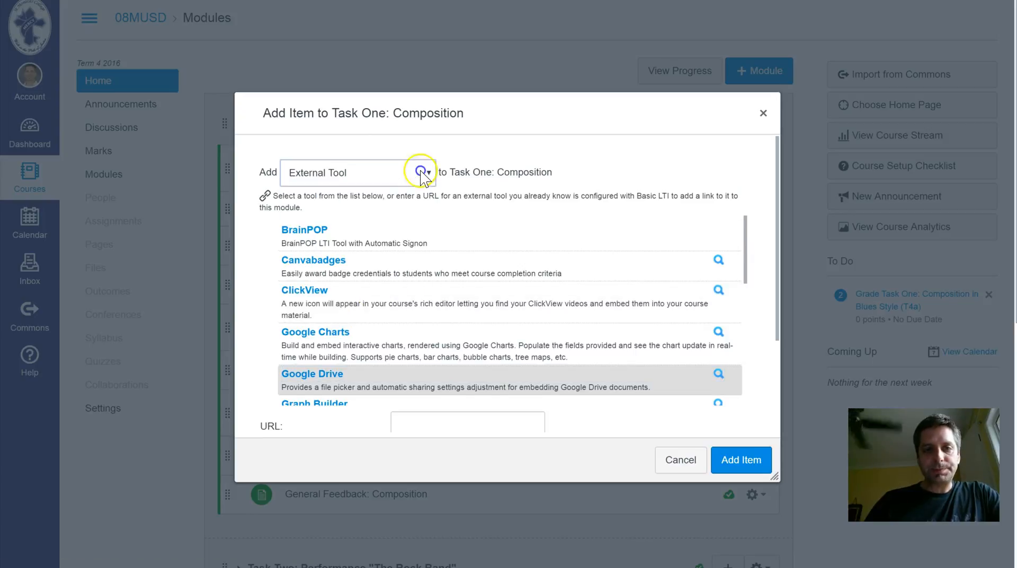
pyautogui.click(683, 460)
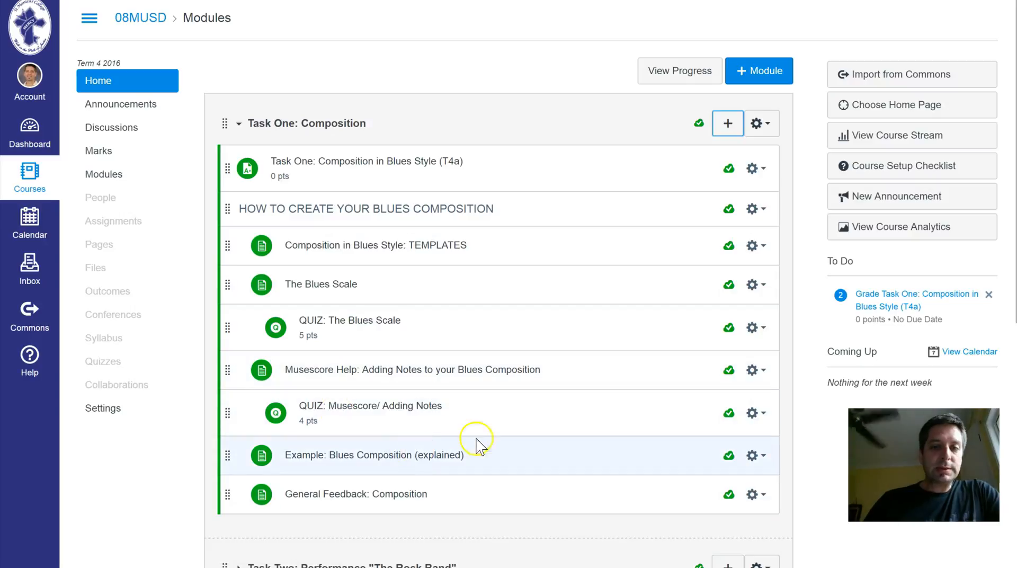
# - Collapse Task One: Composition, and check the course's Pages list before returning to the Modules page
pyautogui.click(239, 123)
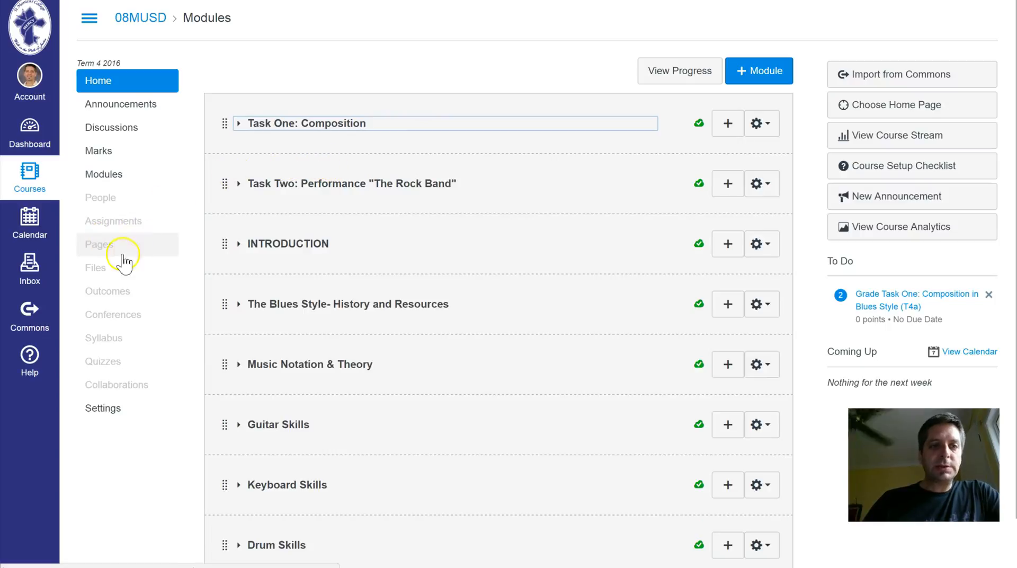
pyautogui.click(101, 252)
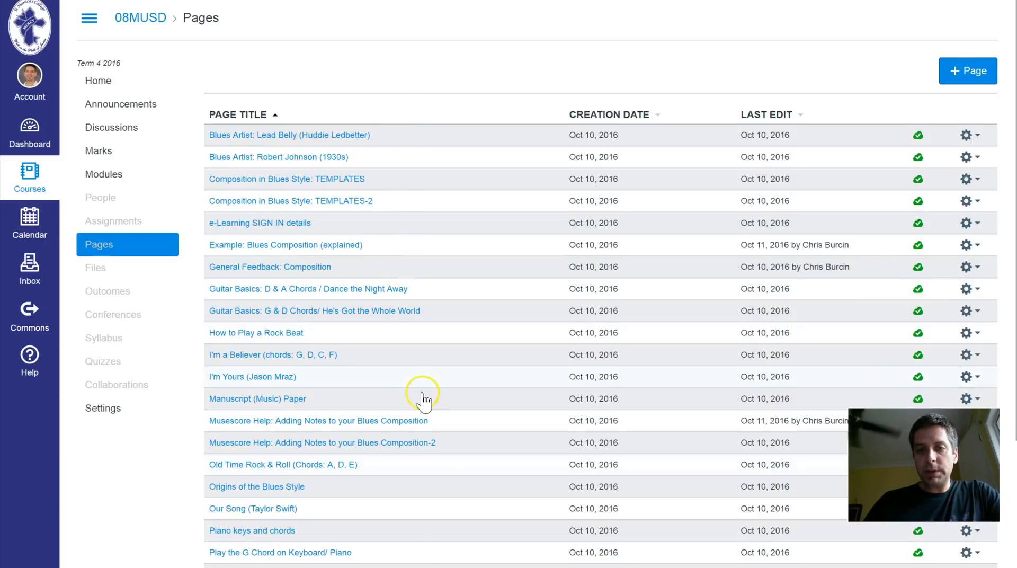
pyautogui.click(153, 174)
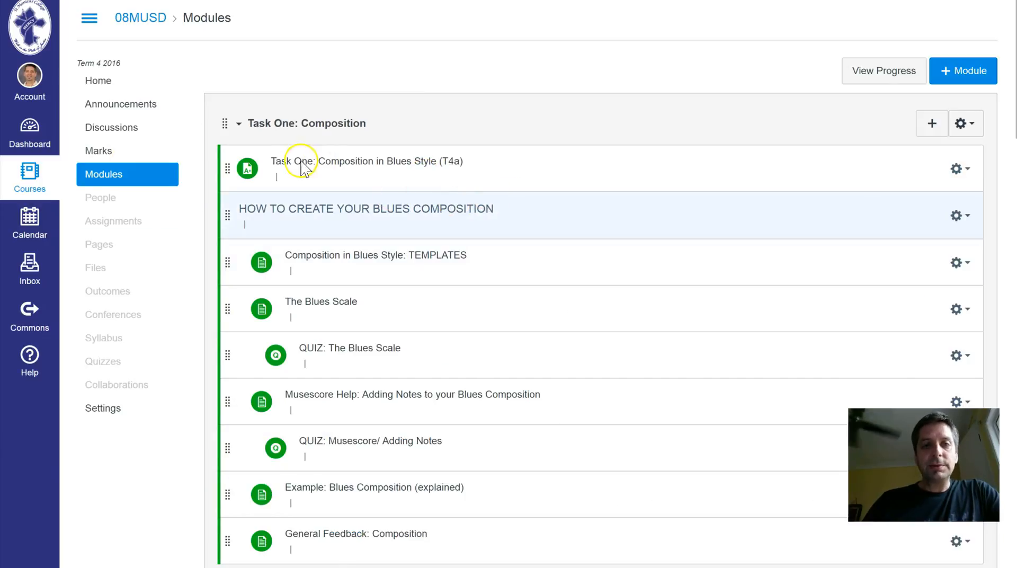